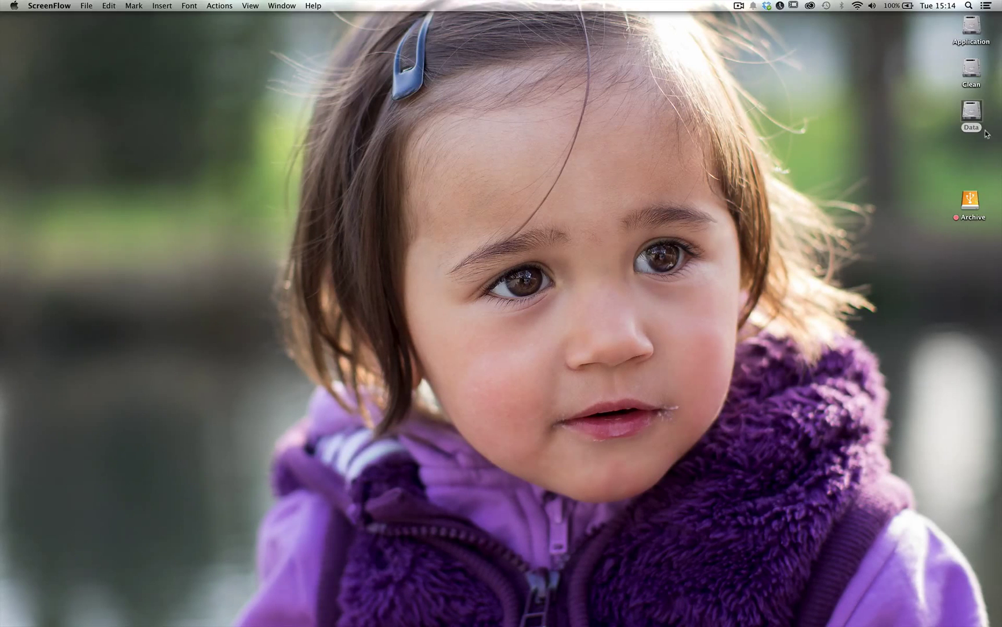
Open the Data drive and show the Working folder's subfolders, 01_Current_Work through 04_Presets.
double_click(973, 113)
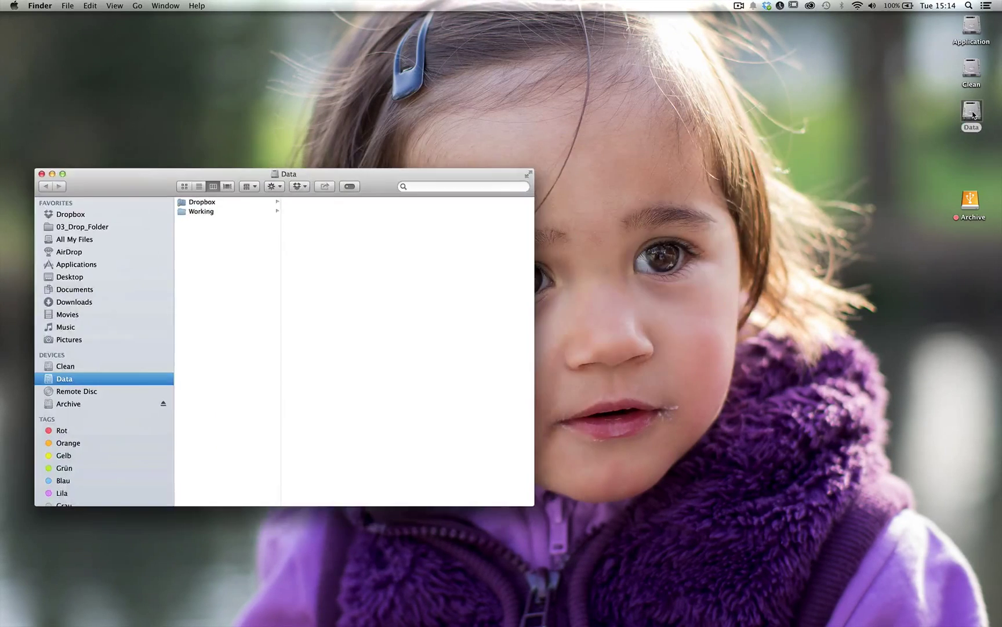
click(229, 212)
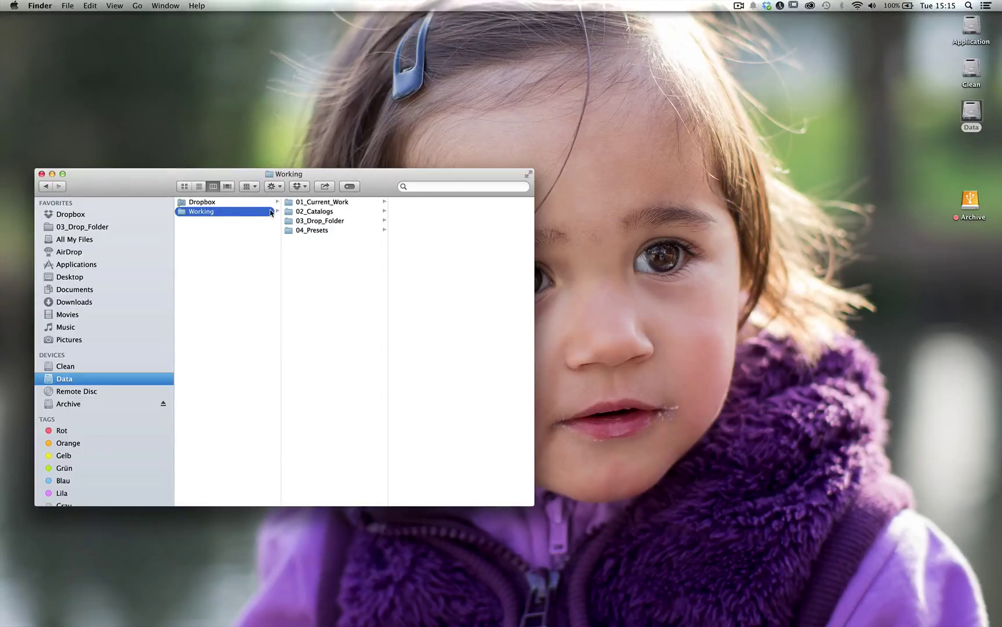
Open 01_Current_Work and widen the column so 20140413_menschen_luzern shows in full.
click(311, 204)
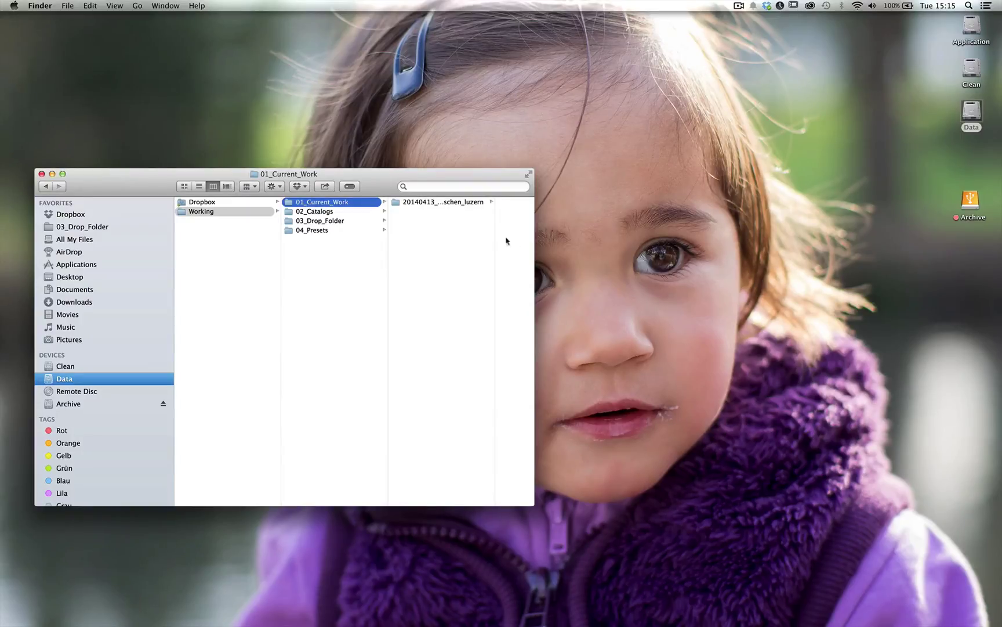
drag(495, 238, 625, 234)
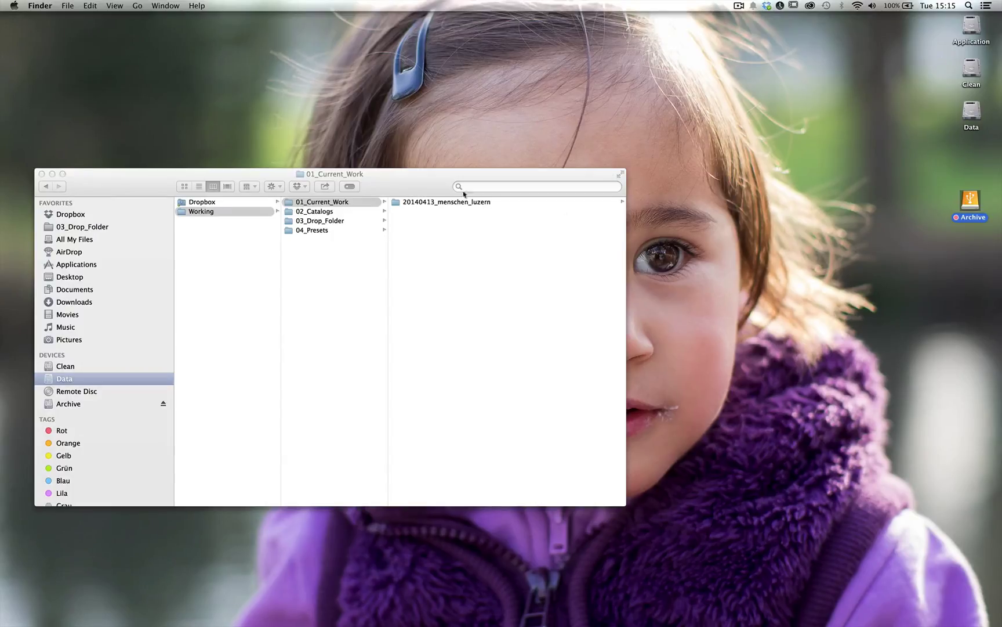
click(383, 191)
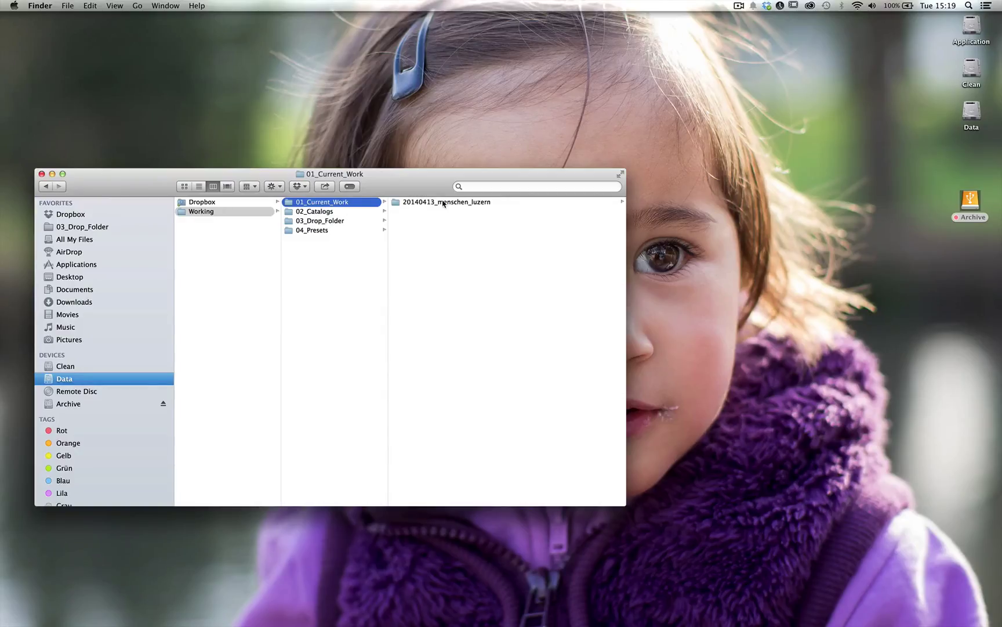
Select the 20140413_menschen_luzern folder to review its twelve renamed photo files.
click(444, 203)
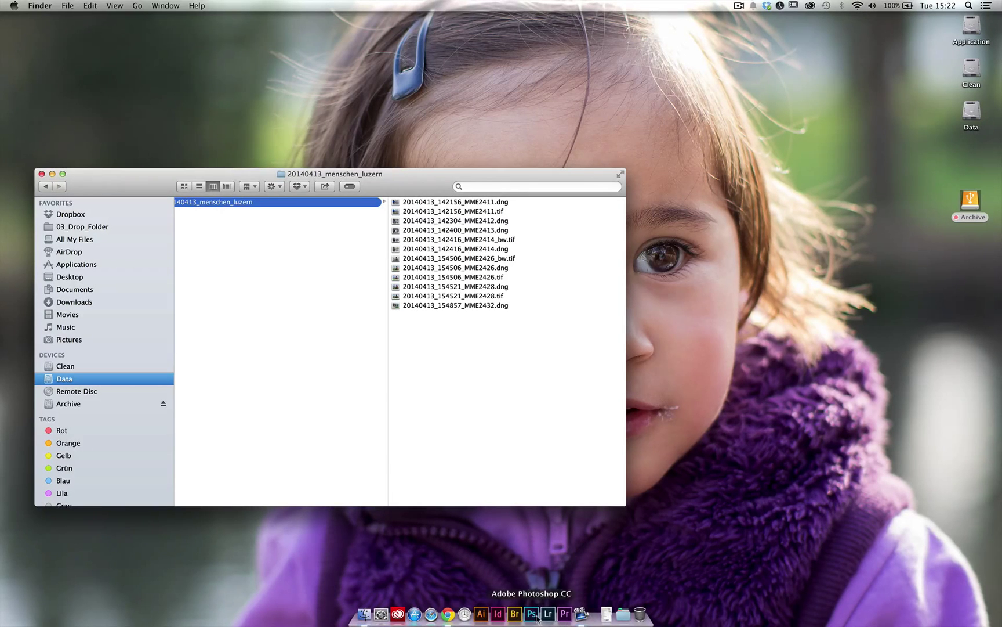
Switch to Lightroom, cycle the grid cell style with J, and select all twelve photos.
click(547, 613)
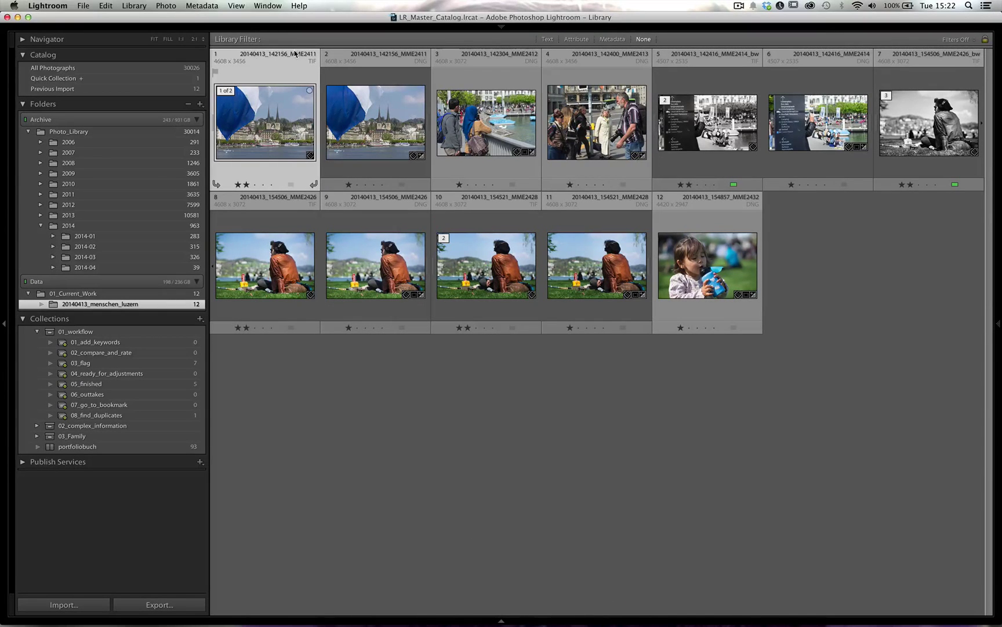
key(j)
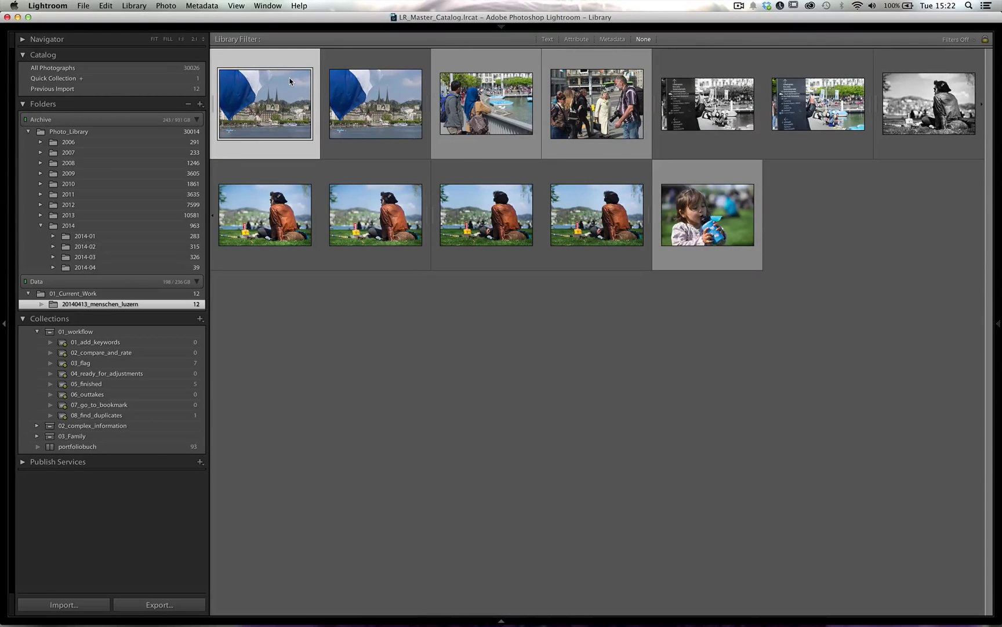
key(j)
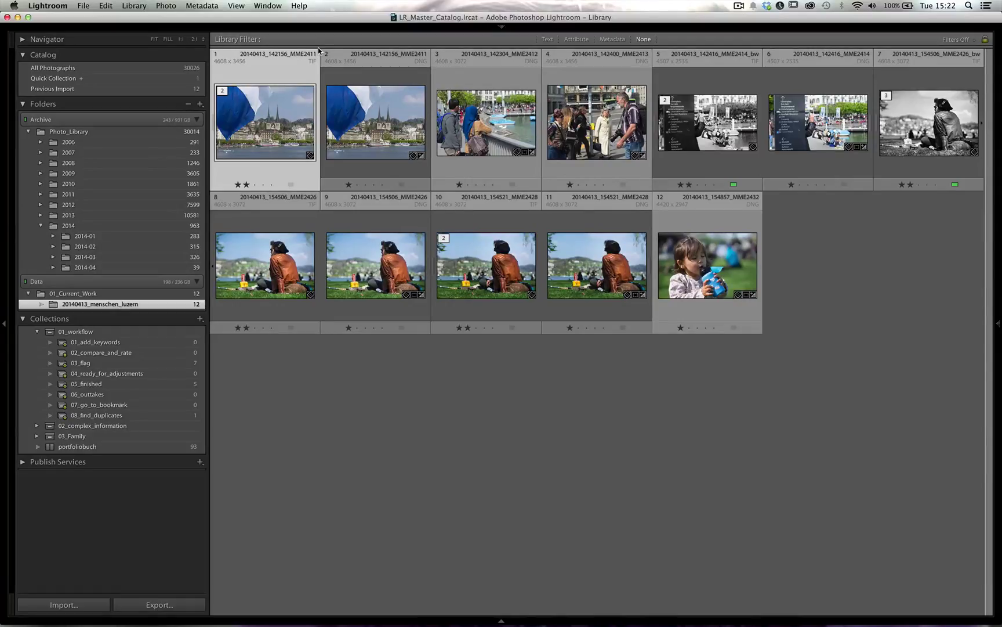
key(super+a)
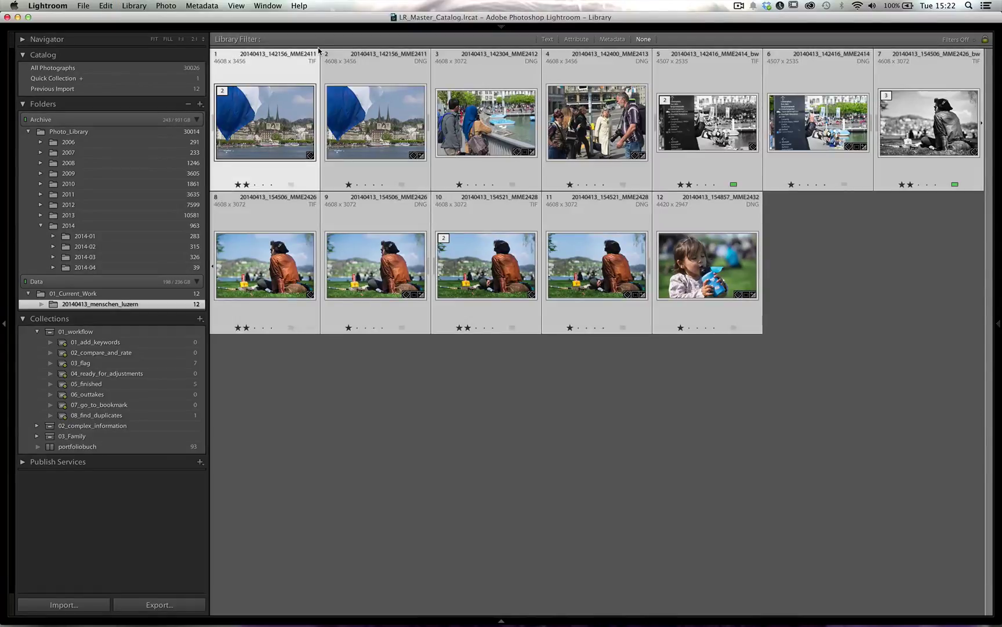
Start Rename Photos for the 12 photos and edit the filename_bw template in the Template Editor.
click(138, 5)
mouse_move(165, 5)
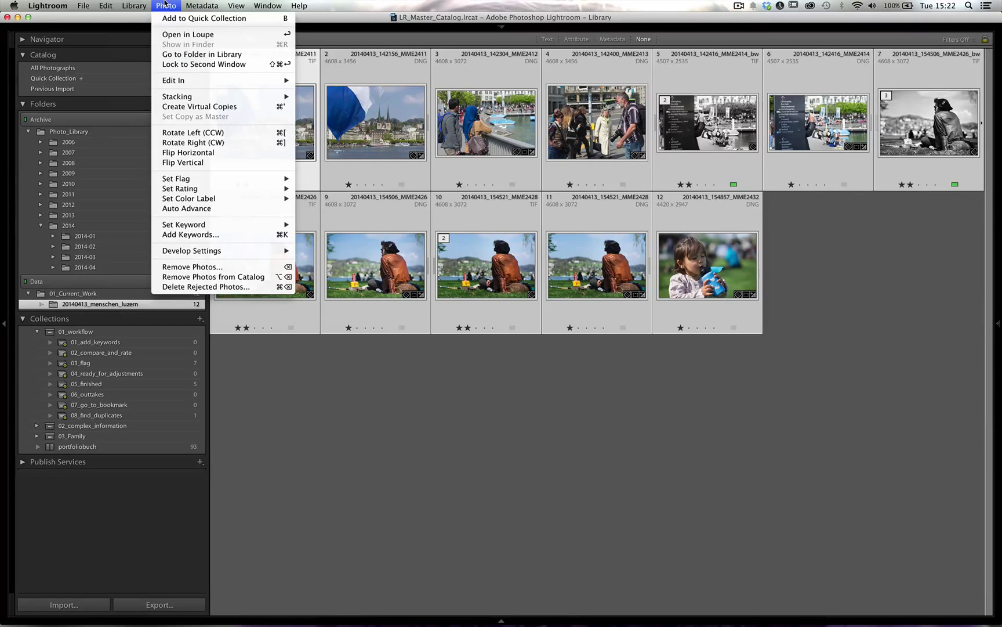
mouse_move(124, 3)
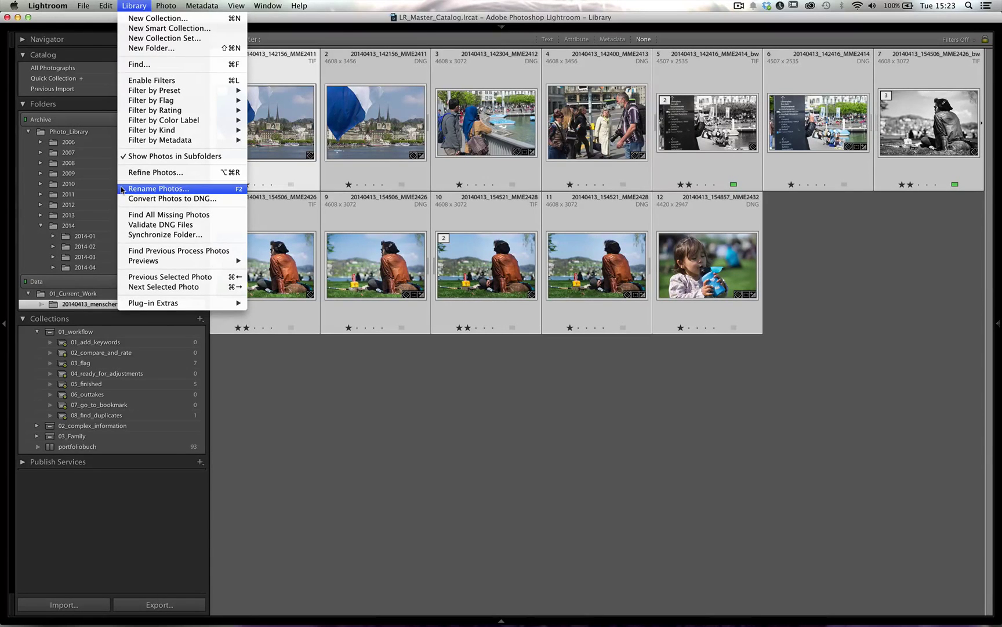
click(150, 189)
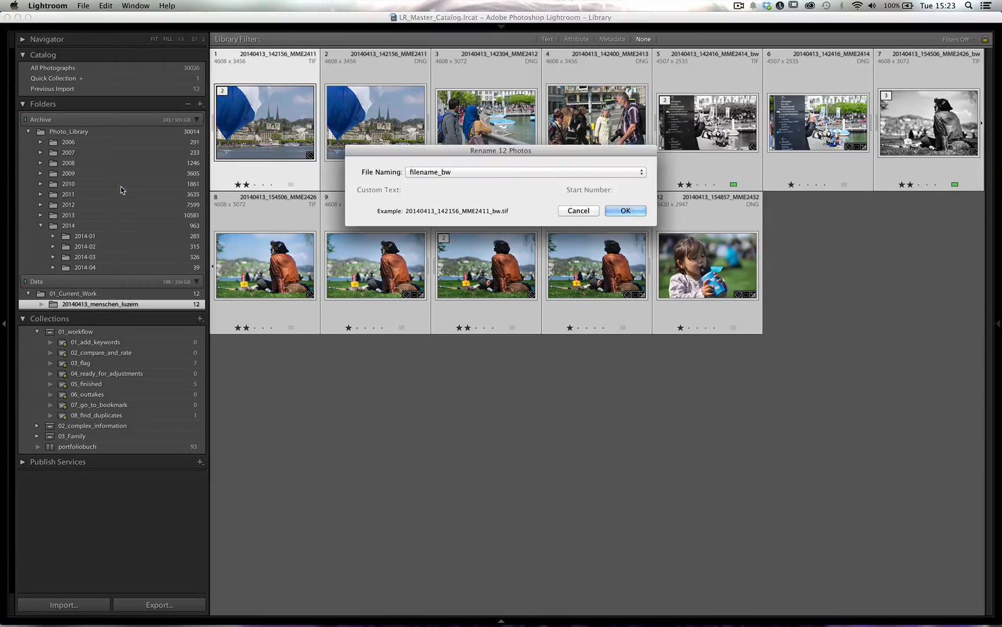
click(448, 172)
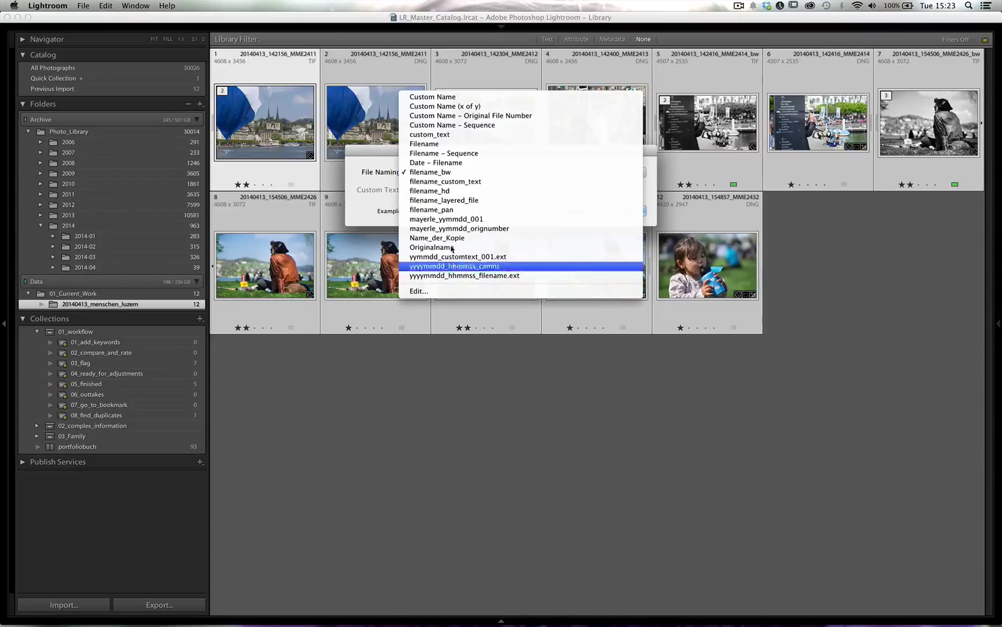
click(449, 291)
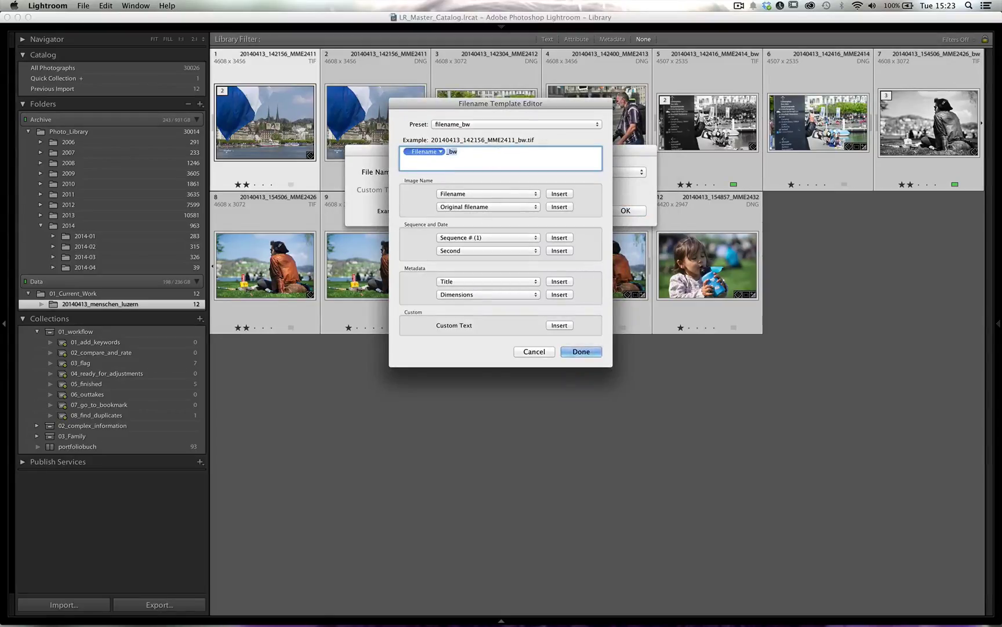
Replace the filename_bw pattern with a Date (YYYYMMDD) token followed by an underscore.
key(super+a)
key(BackSpace)
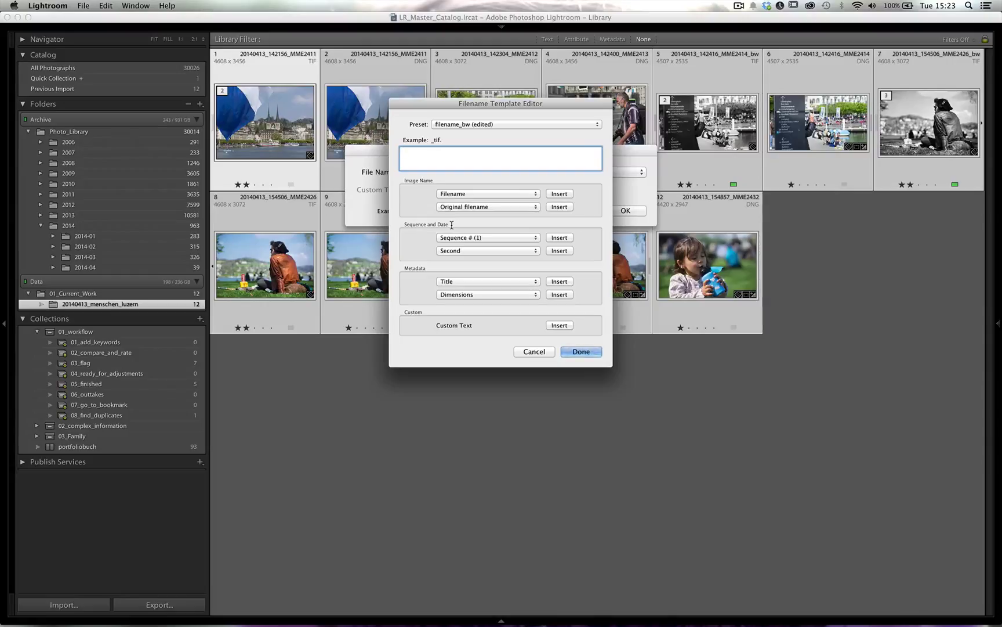
click(450, 251)
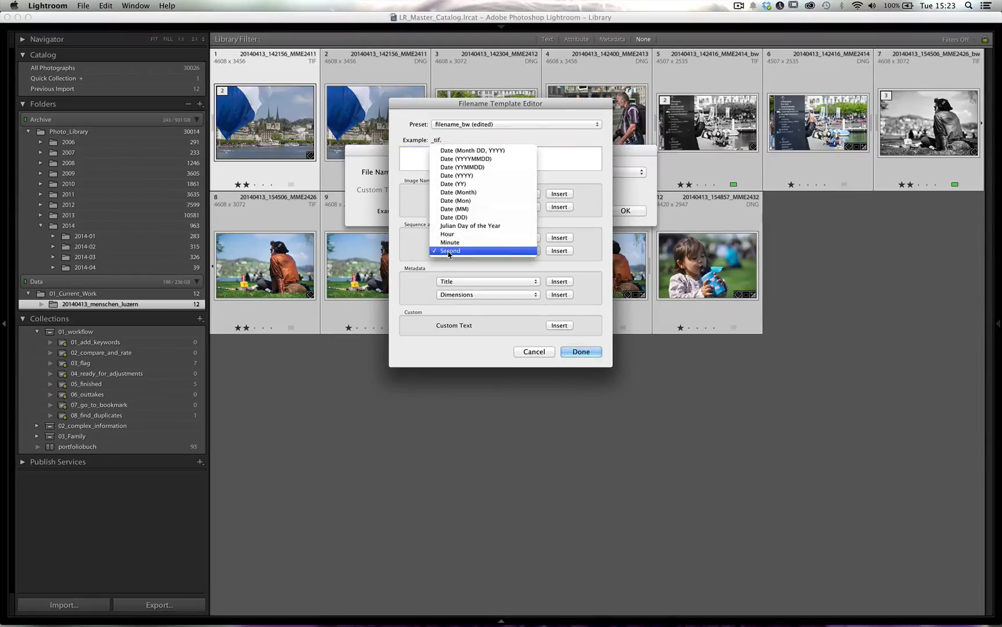
click(462, 167)
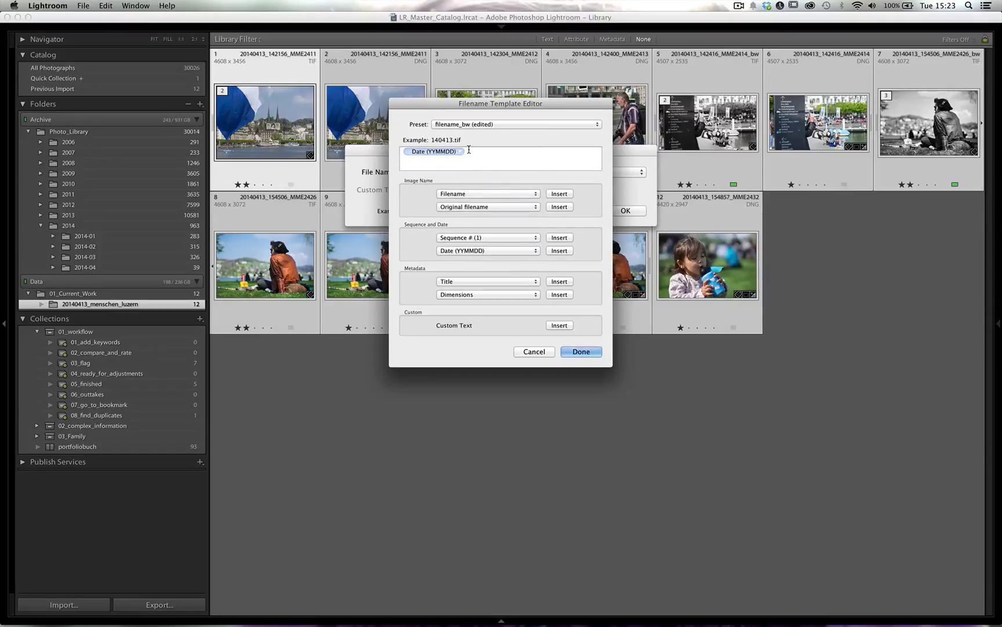
click(461, 152)
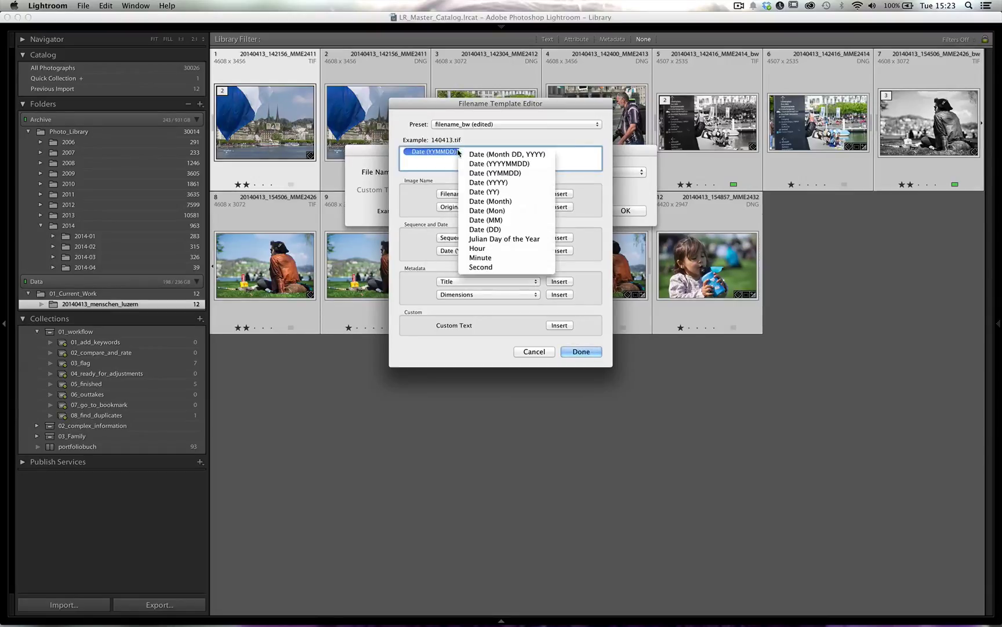
click(496, 166)
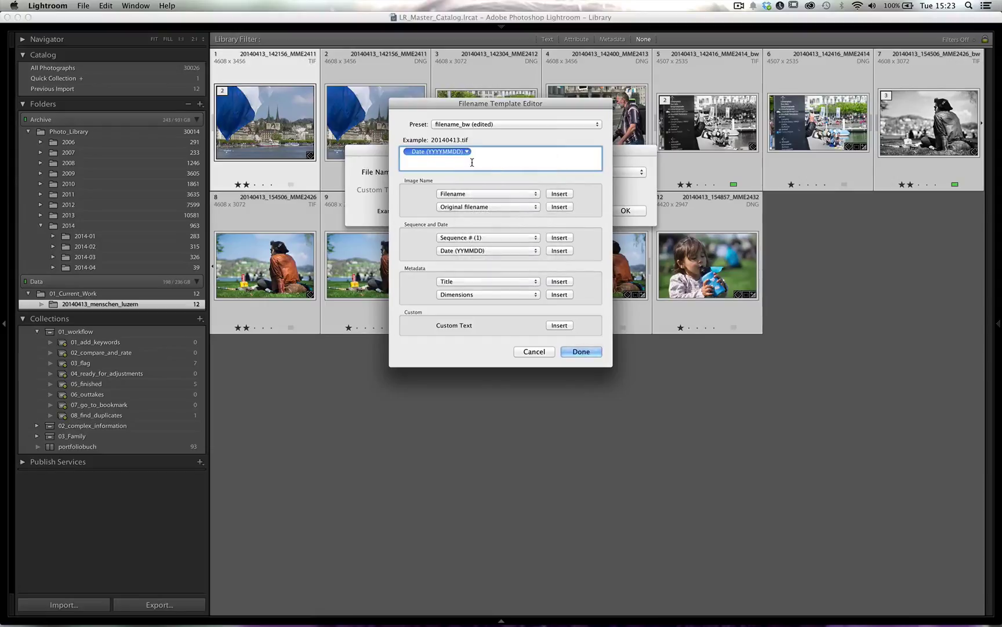
click(494, 160)
text(_)
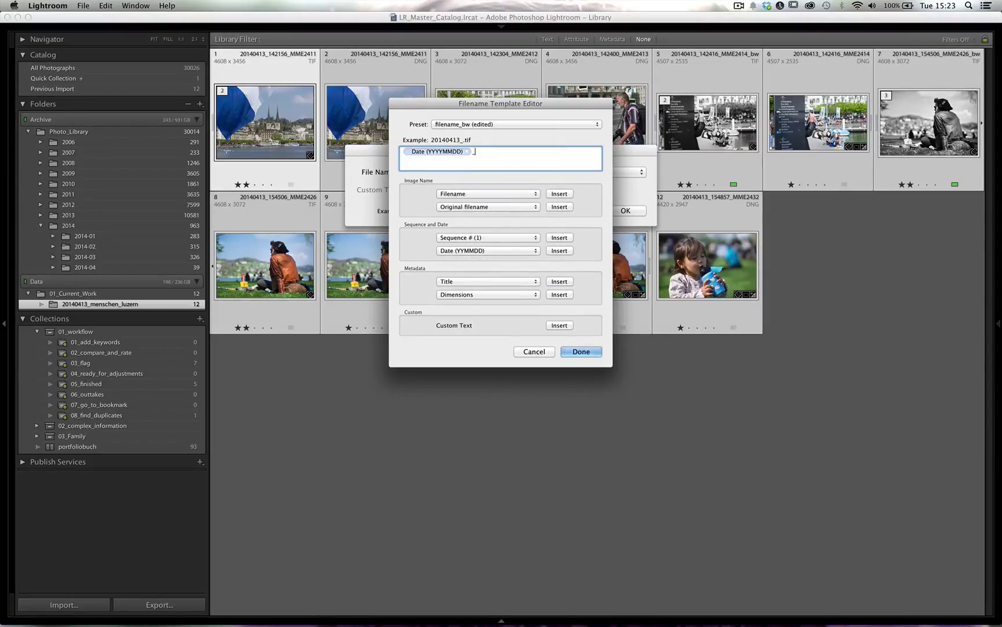
Add Hour, Minute and Second tokens after the underscore, previewing 20140413_142156.tif.
click(470, 252)
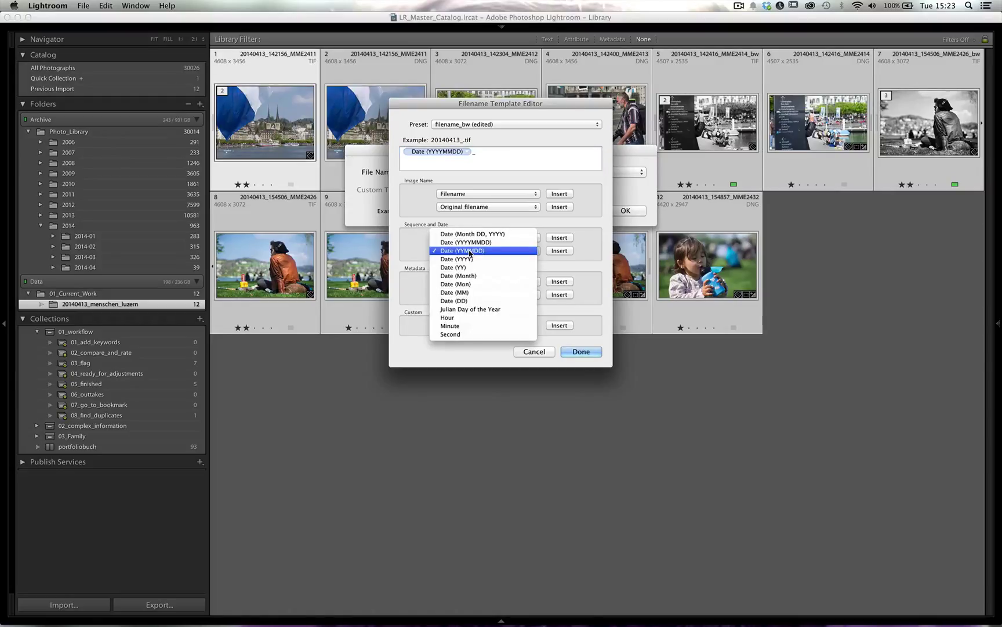
click(470, 318)
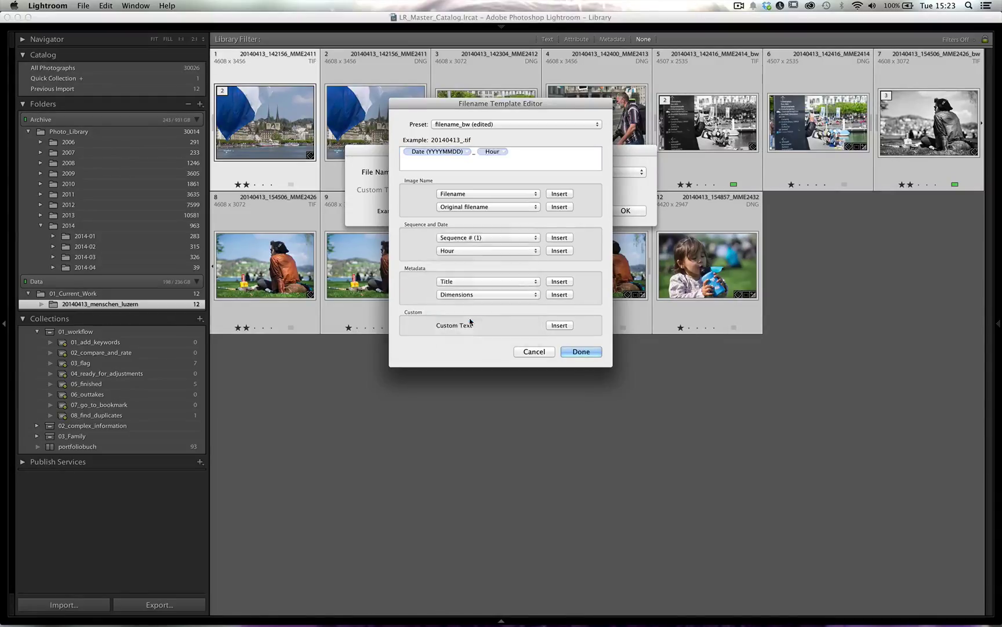
click(463, 250)
click(458, 259)
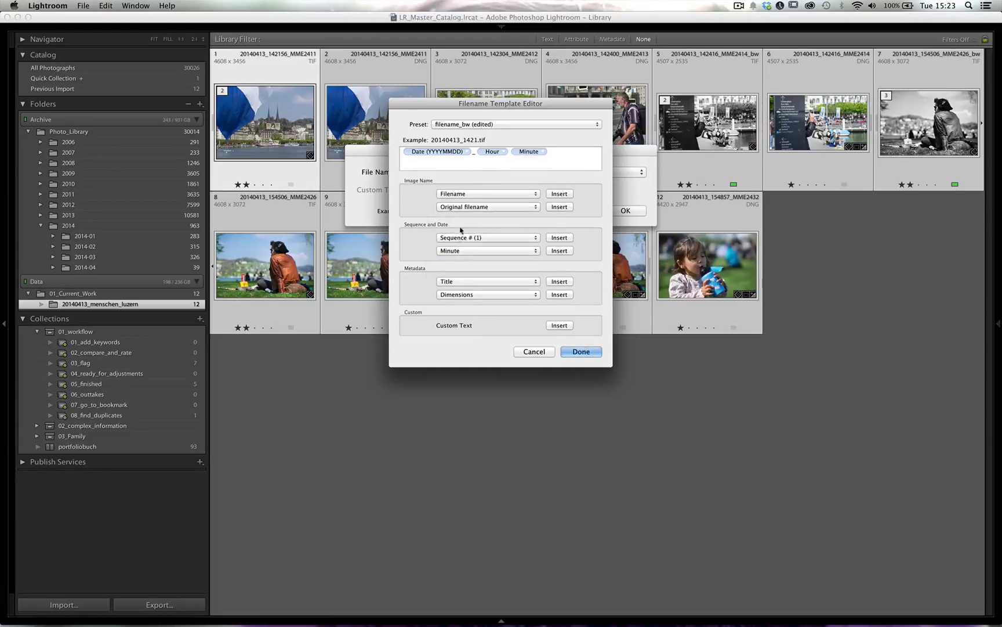
click(456, 250)
click(452, 259)
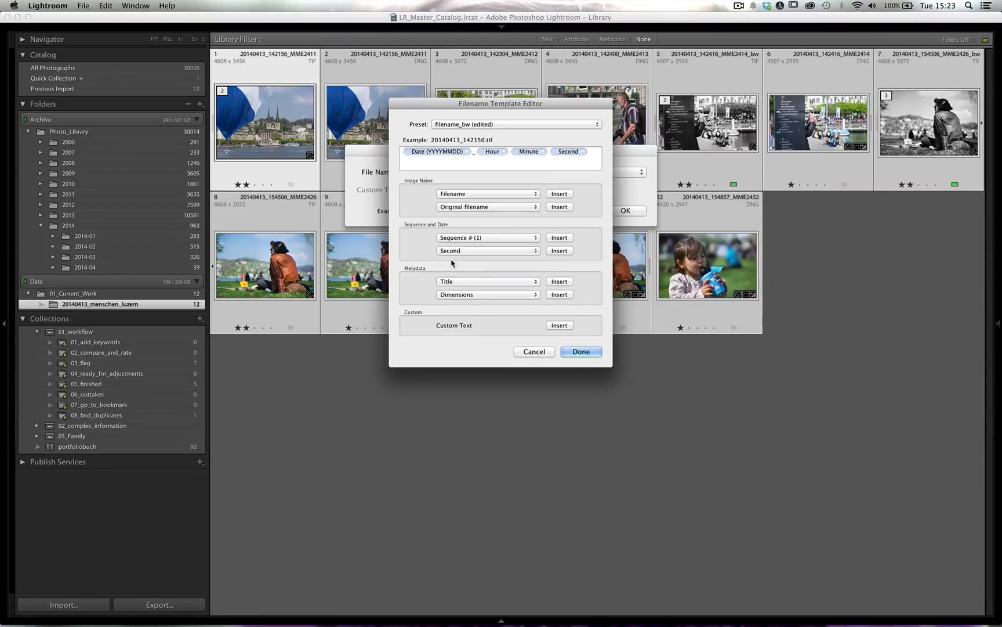
click(592, 151)
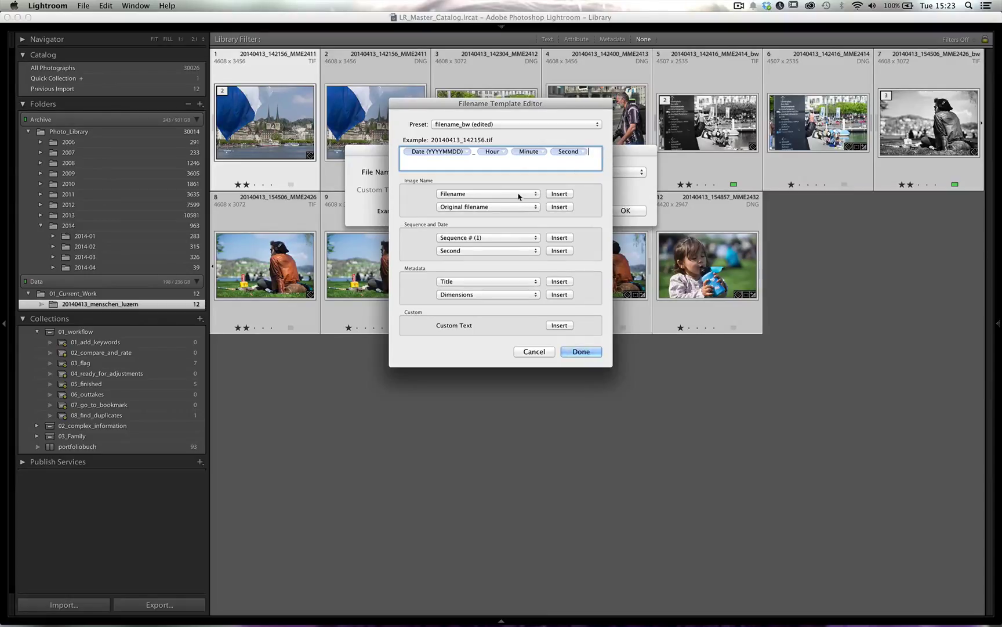
click(578, 197)
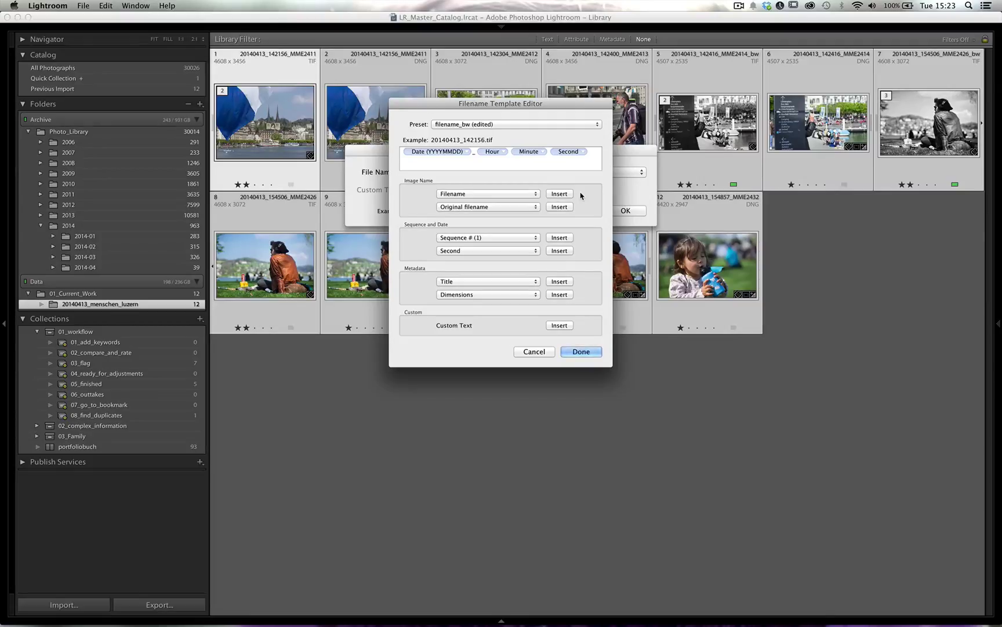
Insert the original Filename token after Second, then bring up the Preset popup.
click(560, 193)
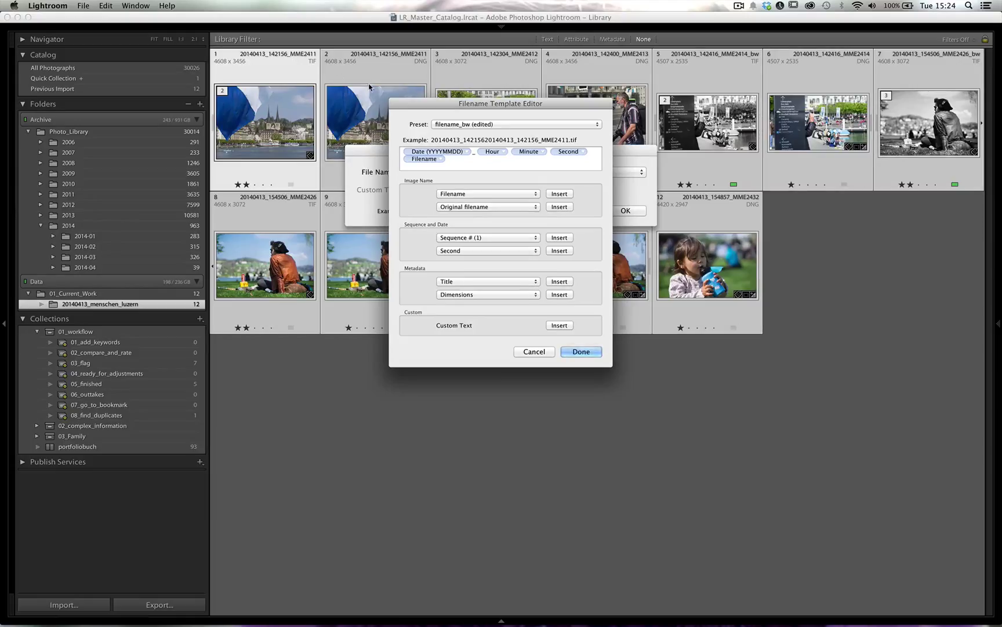
click(465, 123)
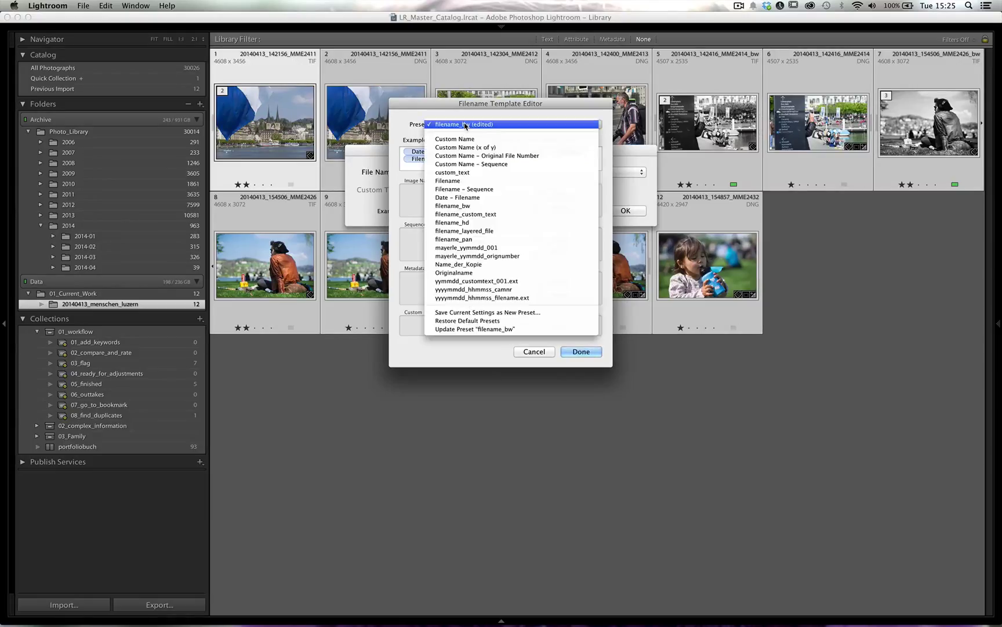
Abandon saving a new preset and cancel both the Template Editor and Rename Photos dialog.
click(467, 313)
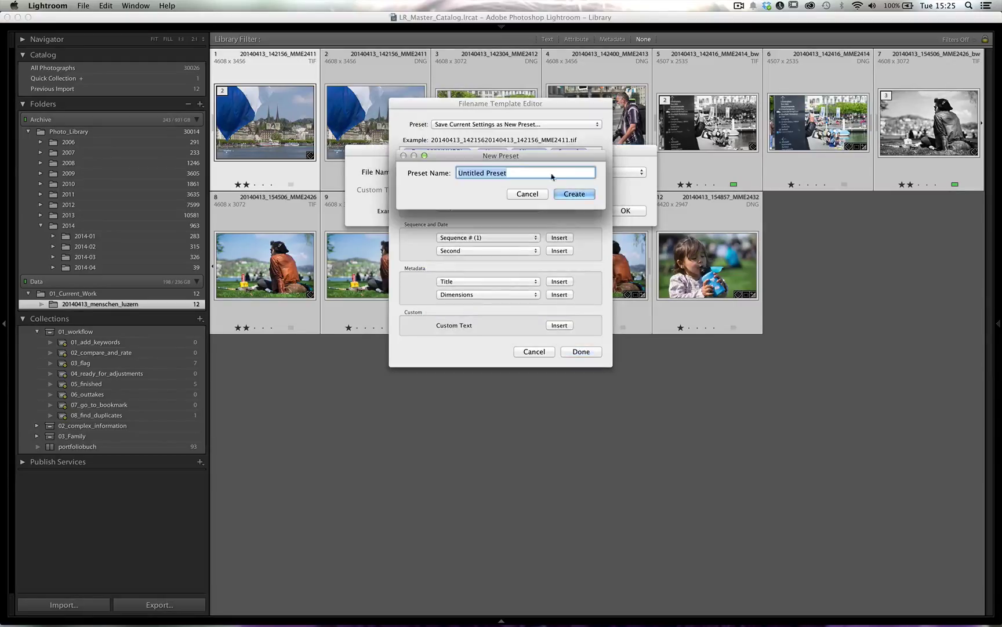
click(527, 193)
click(467, 124)
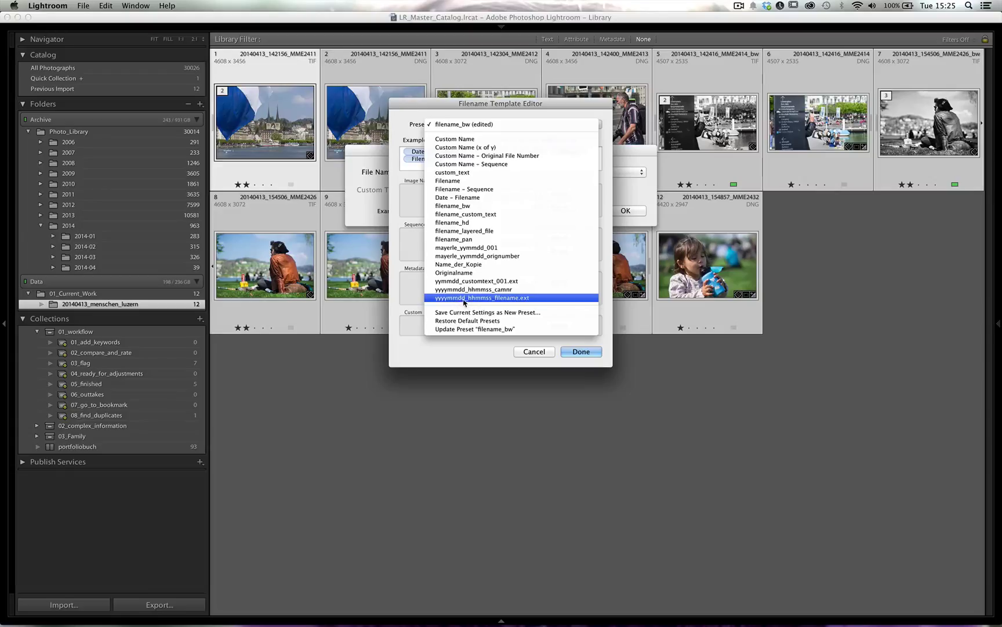
click(522, 414)
click(535, 352)
click(573, 210)
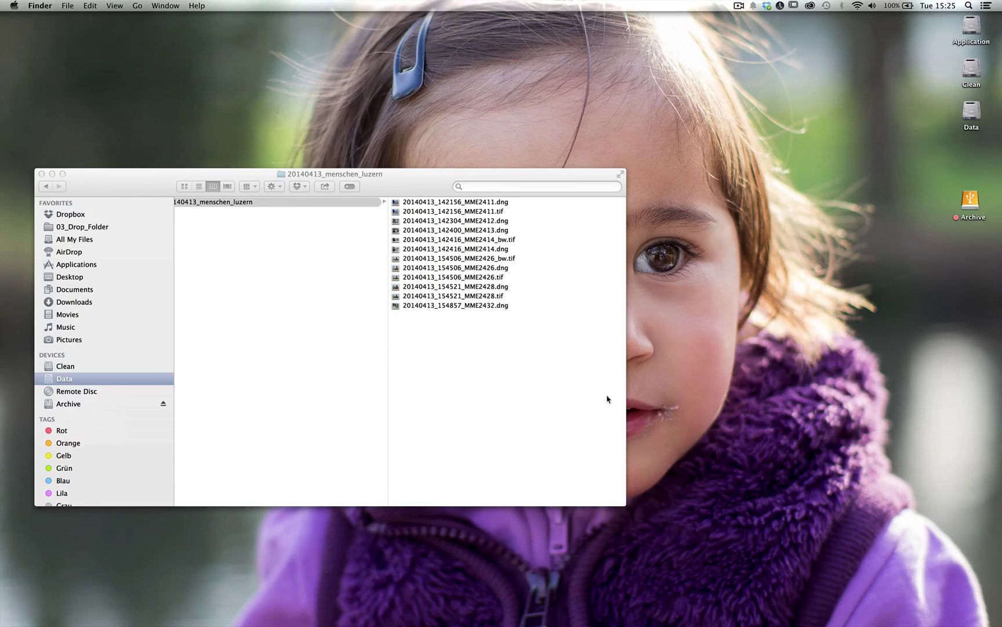
Close the project window, open the Archive drive, and select its top-level folders.
key(super+w)
double_click(970, 201)
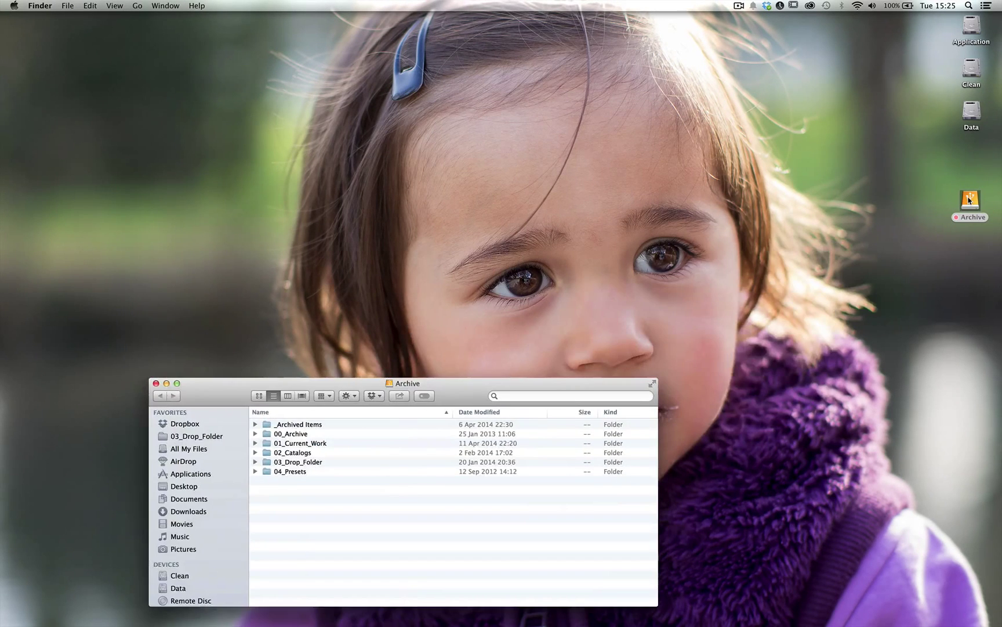
drag(307, 409, 257, 203)
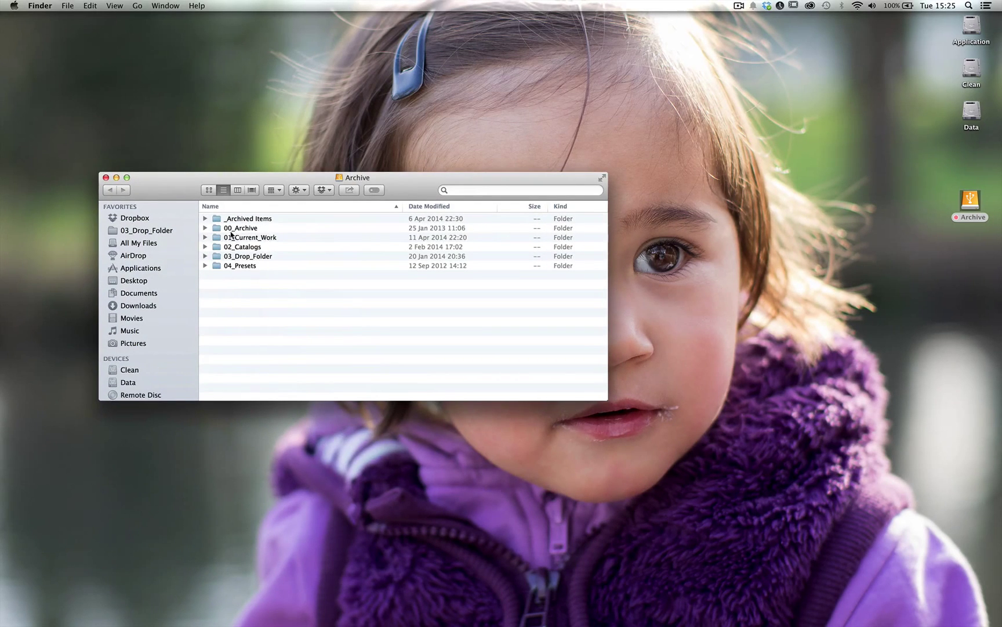
click(218, 229)
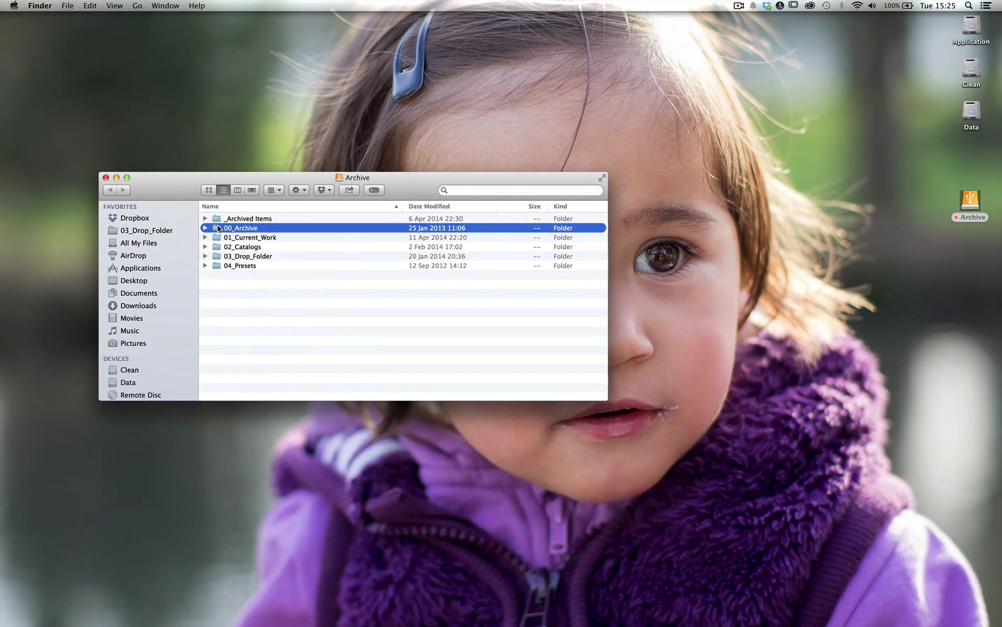
drag(300, 277, 236, 241)
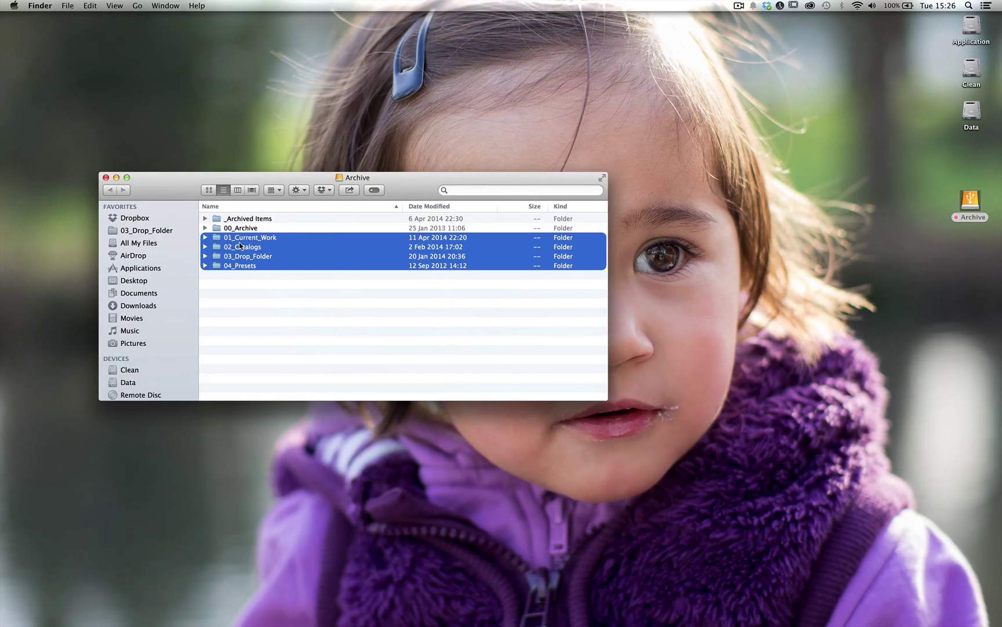
Browse the Data drive's Working folder, close that window, and select 00_Archive on Archive.
double_click(977, 114)
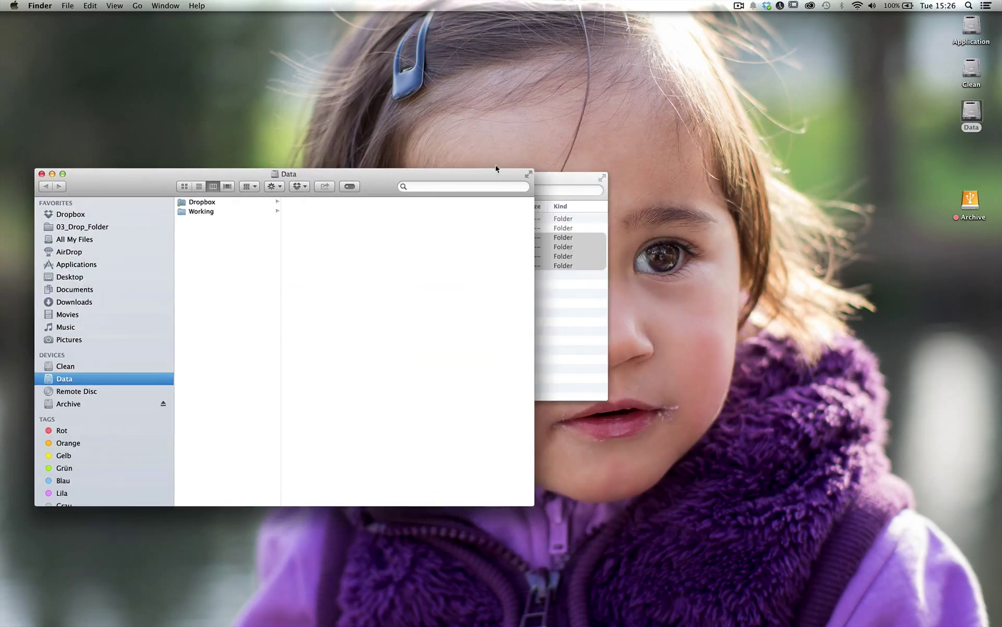
click(222, 212)
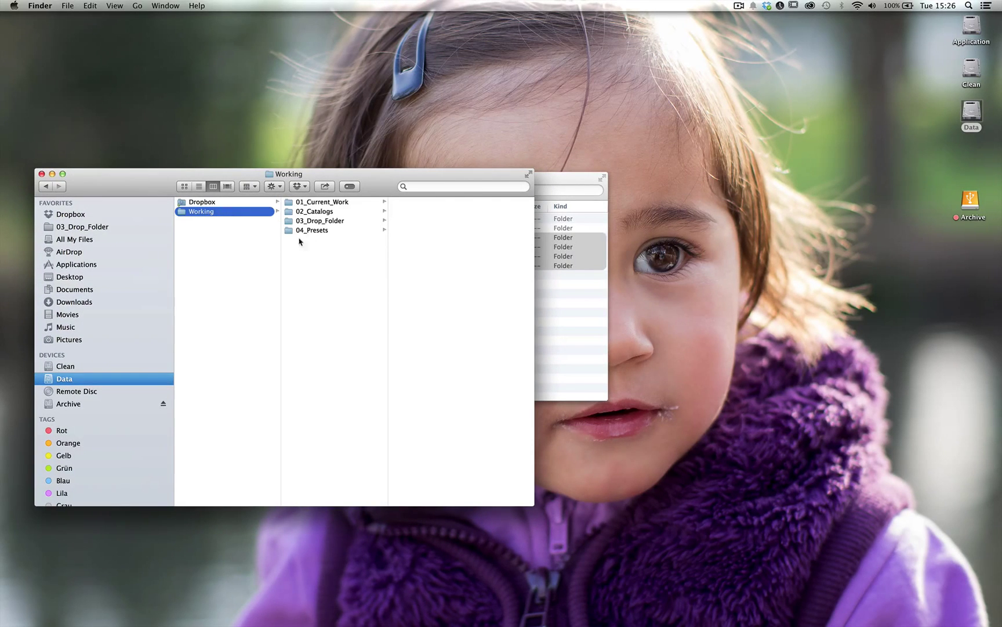
click(41, 173)
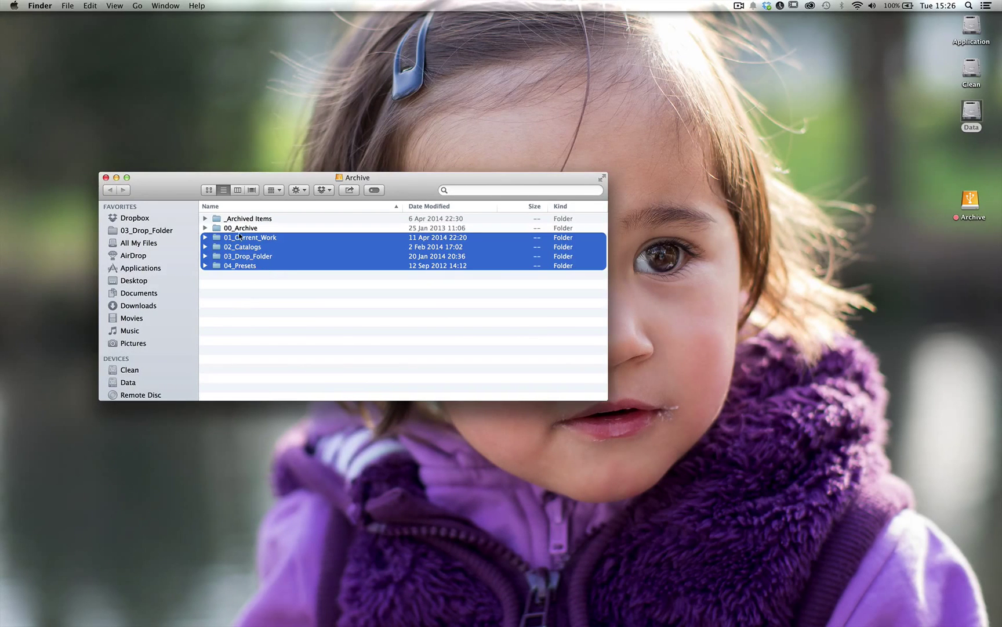
click(244, 230)
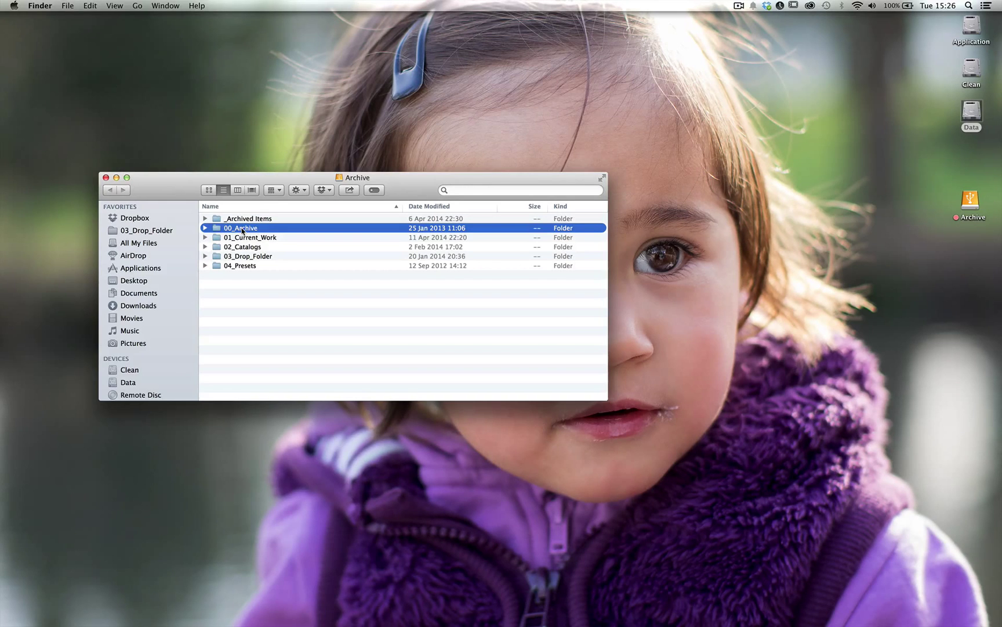
Navigate into 00_Archive > Photo_Library > 2014 > 2014-04, then switch to Lightroom with Cmd+Tab.
double_click(242, 228)
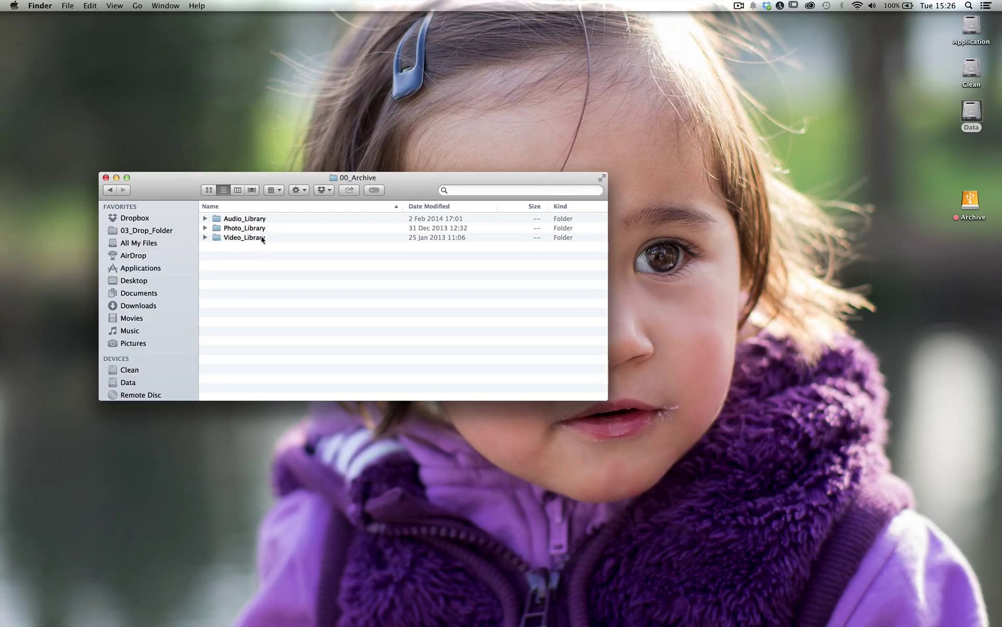
double_click(237, 228)
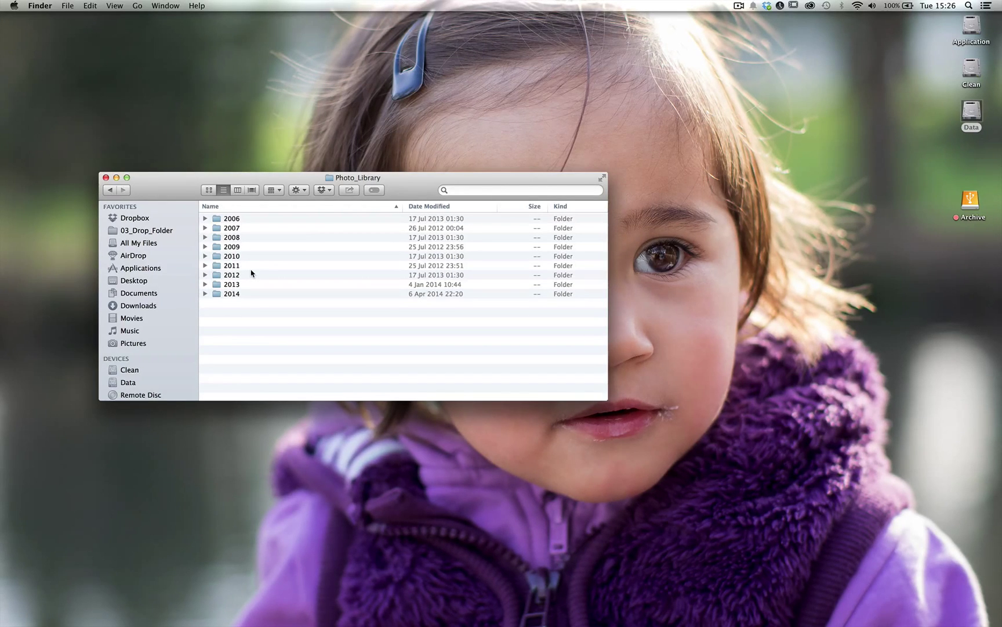
click(227, 296)
double_click(227, 295)
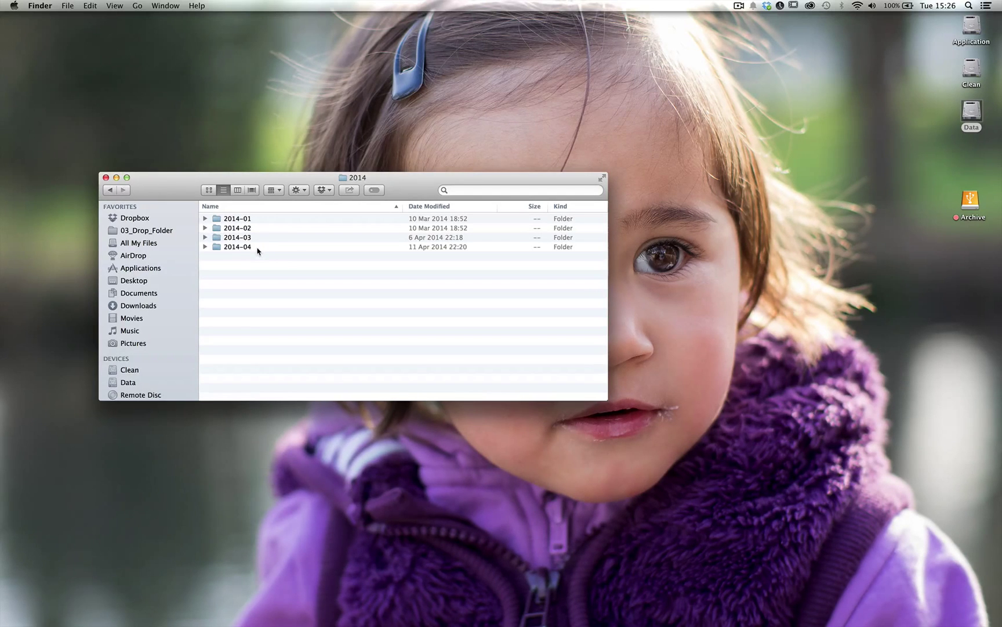
double_click(225, 250)
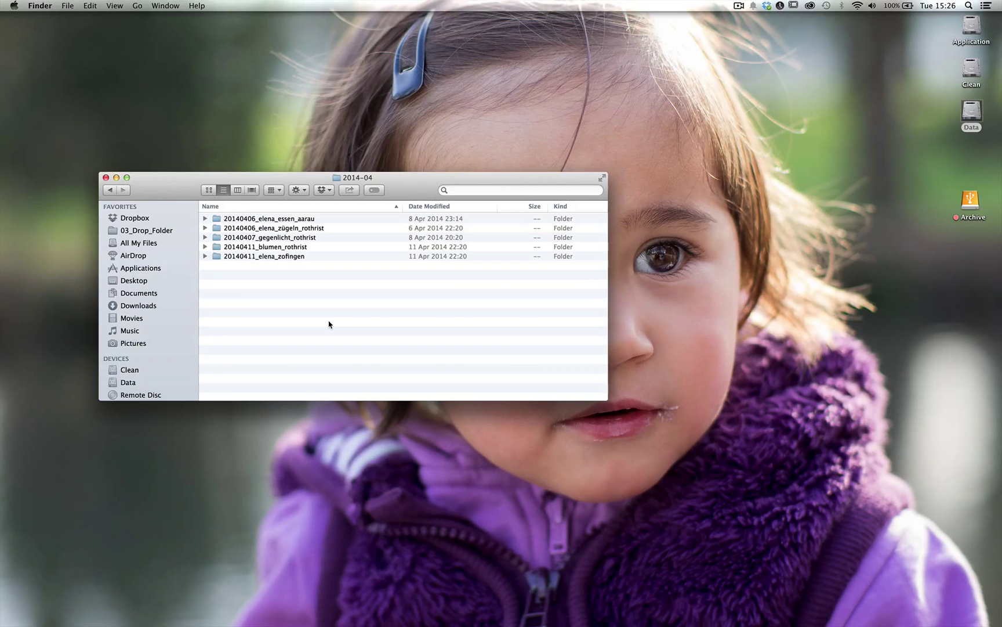
key(super+Tab)
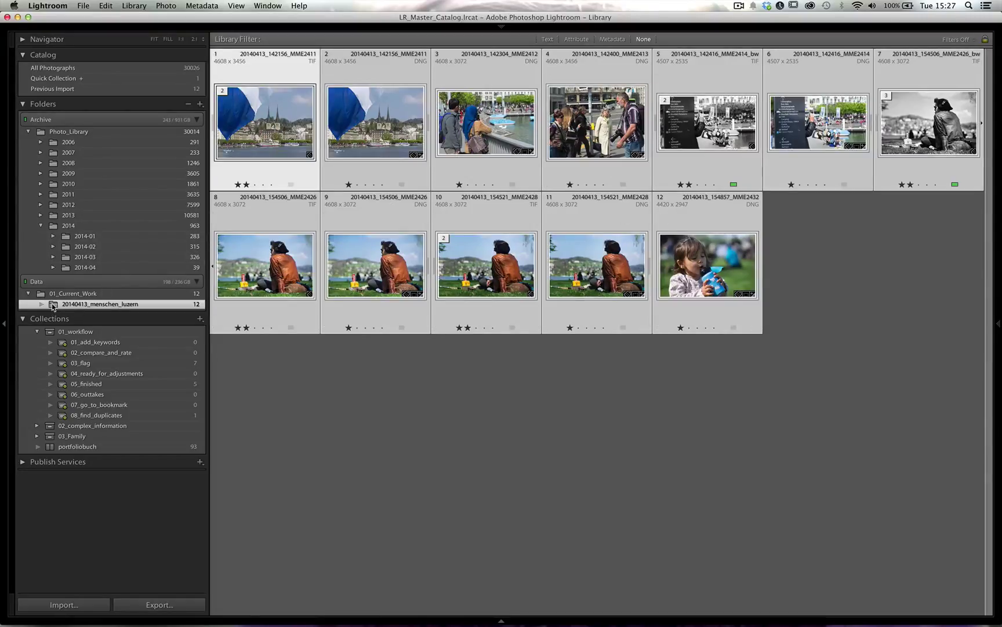
Move 20140413_menschen_luzern into Archive/Photo_Library/2014/2014-04 and view its 12 photos there.
drag(53, 306, 80, 274)
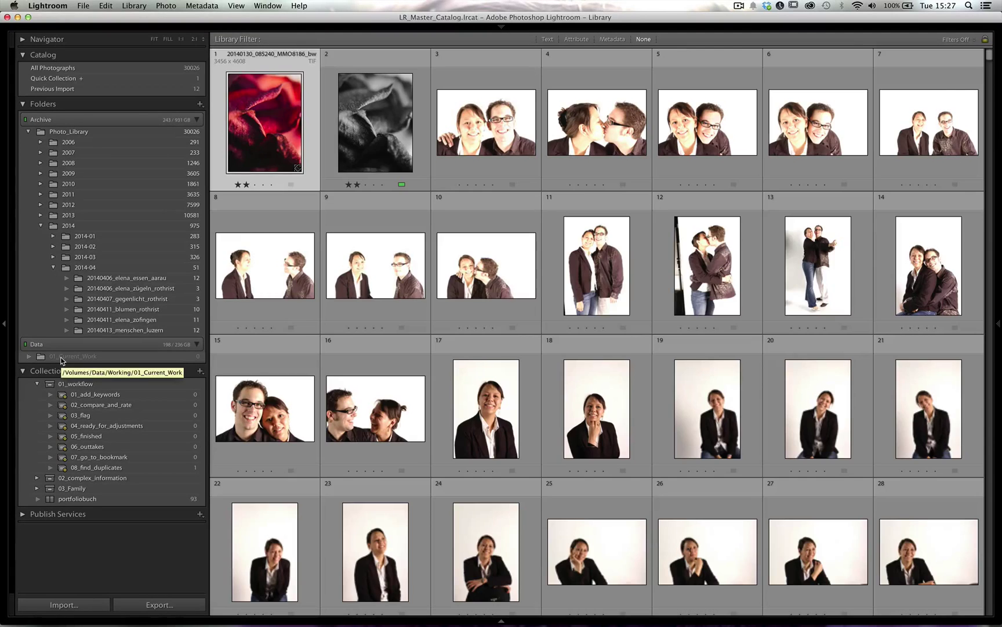
click(89, 329)
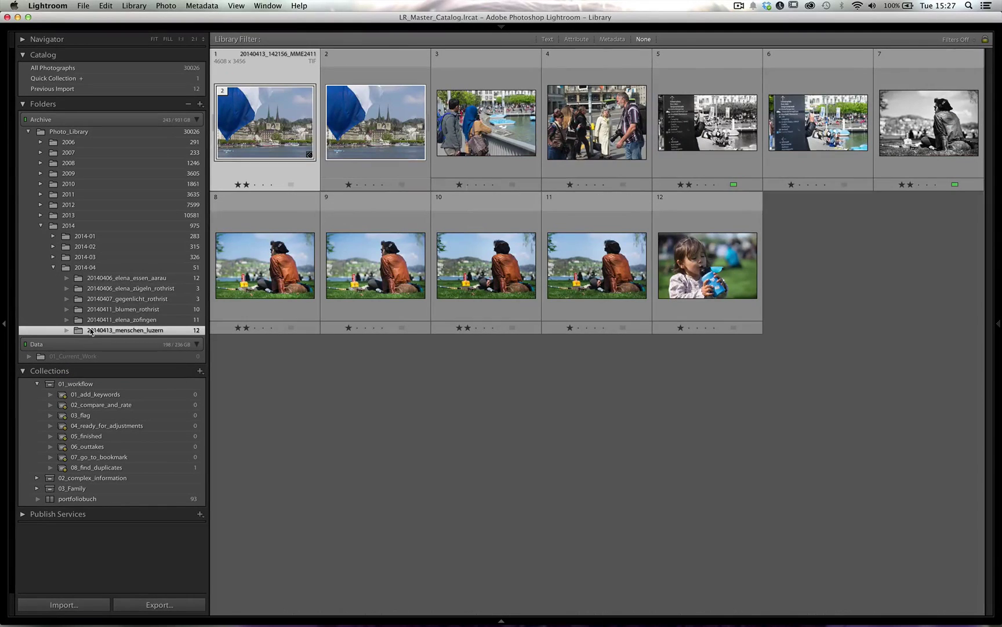